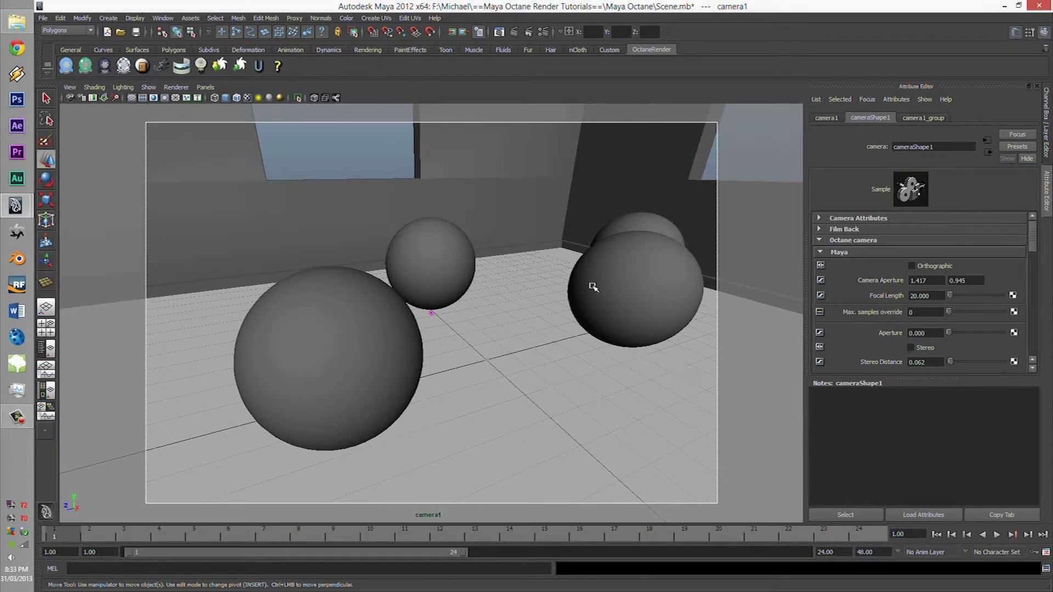
Select camera1 in the four-view layout so its attributes load, and return to the full camera view.
left_click(593, 288)
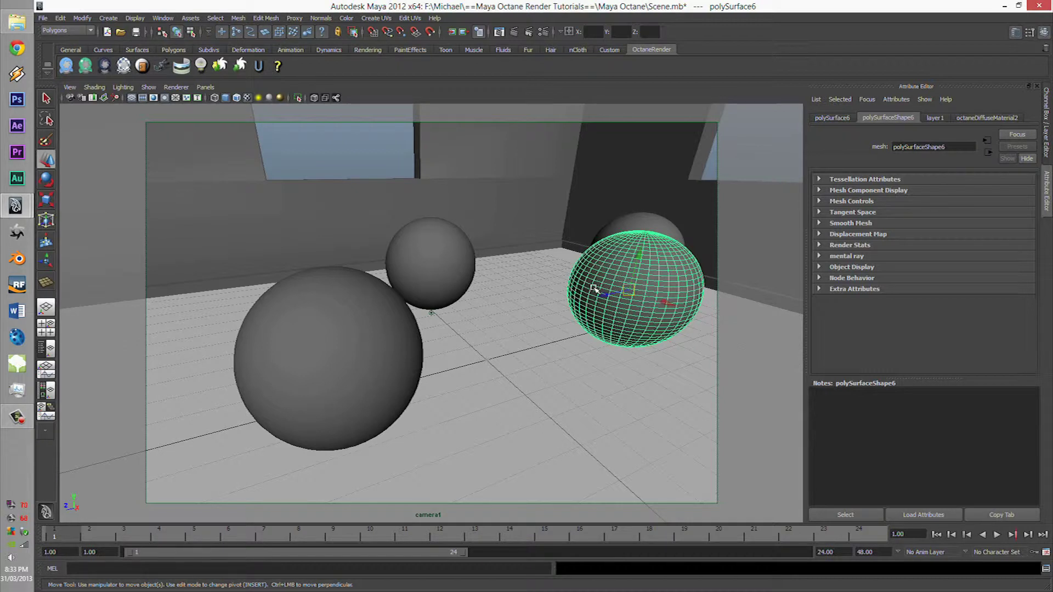
key("space")
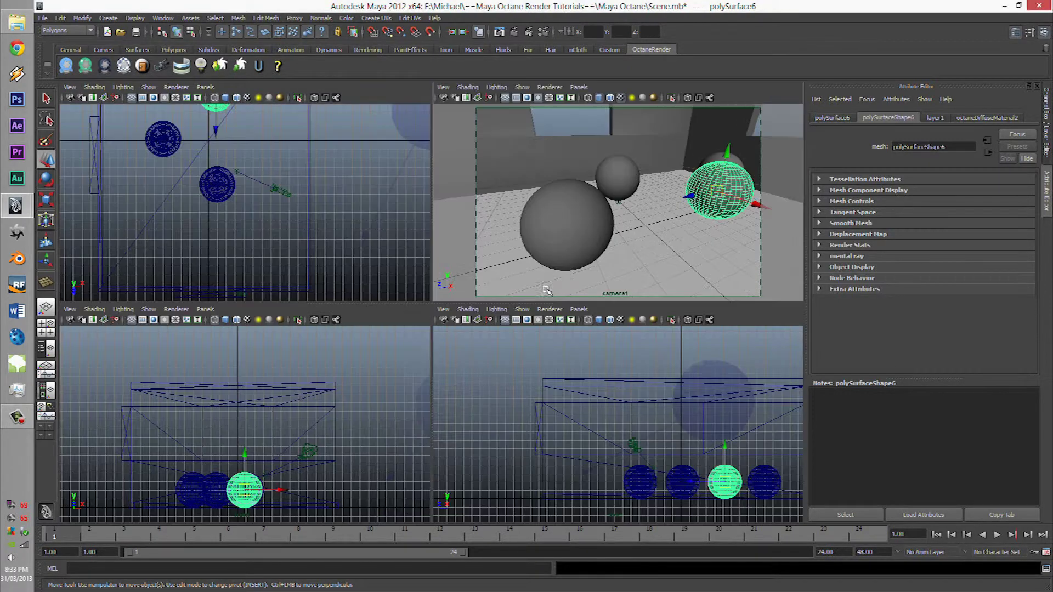
left_click(282, 191)
key("space")
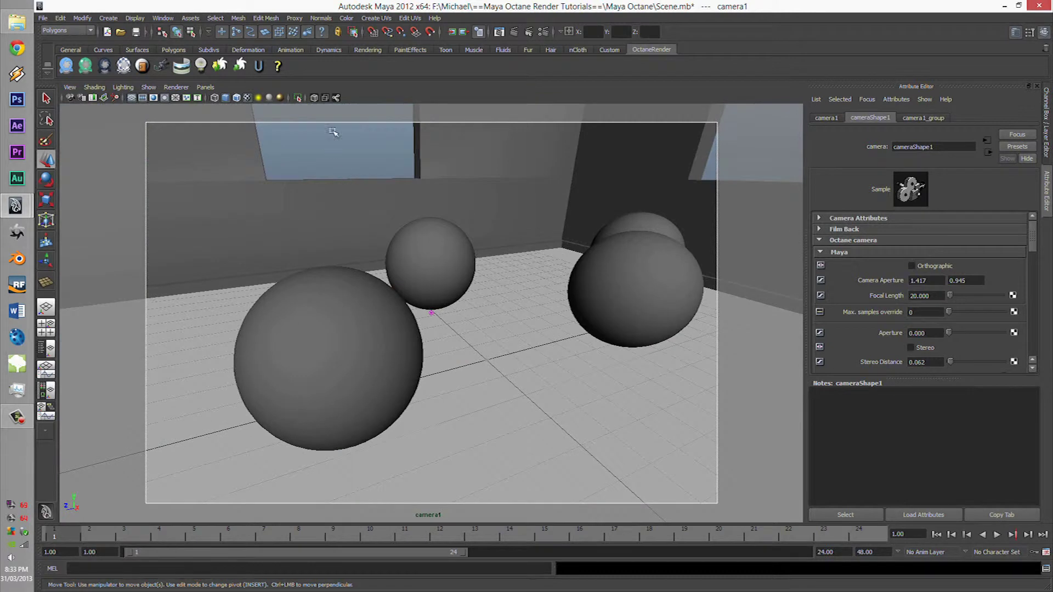
Start a live OctaneRender of the scene and orbit the camera1 view to face the window wall more directly.
left_click(528, 31)
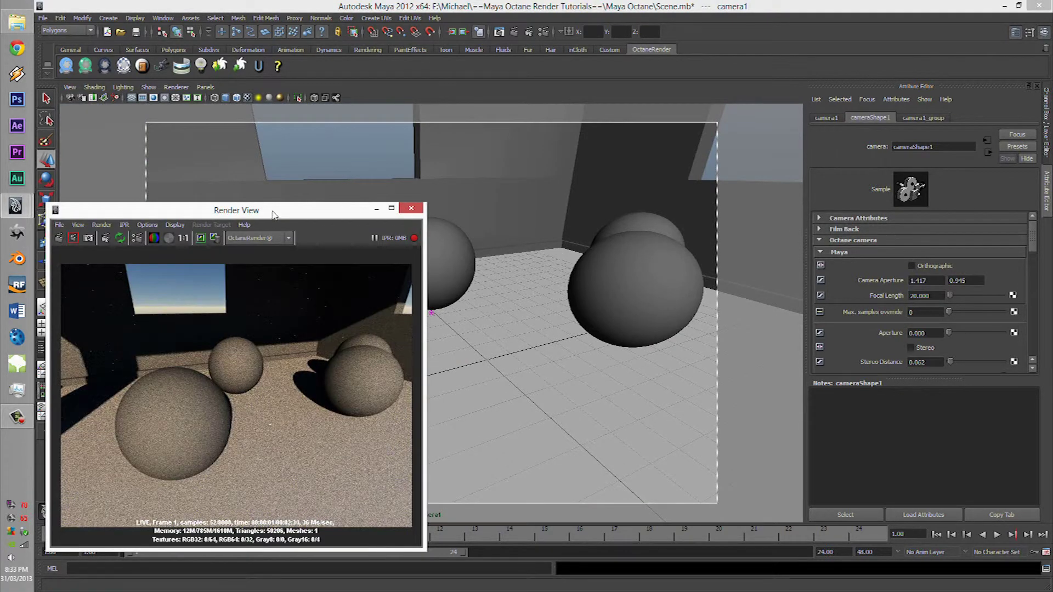
left_click_drag(274, 214, 256, 252)
middle_click_drag(438, 258, 501, 239, "alt")
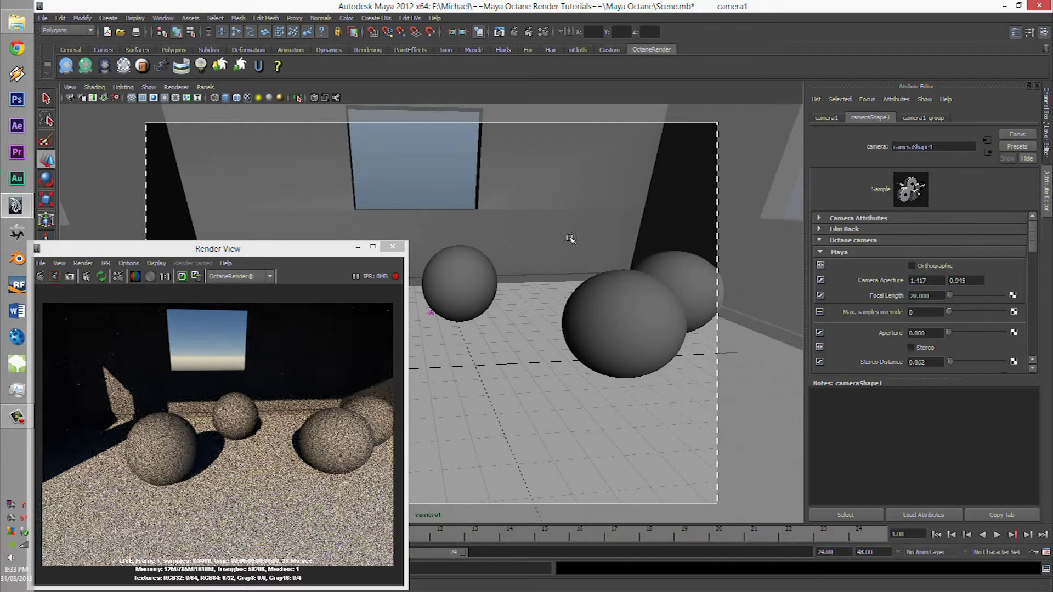
Look over the Octane camera section and its Maya subsection in the cameraShape1 attributes.
left_click(820, 252)
left_click(822, 252)
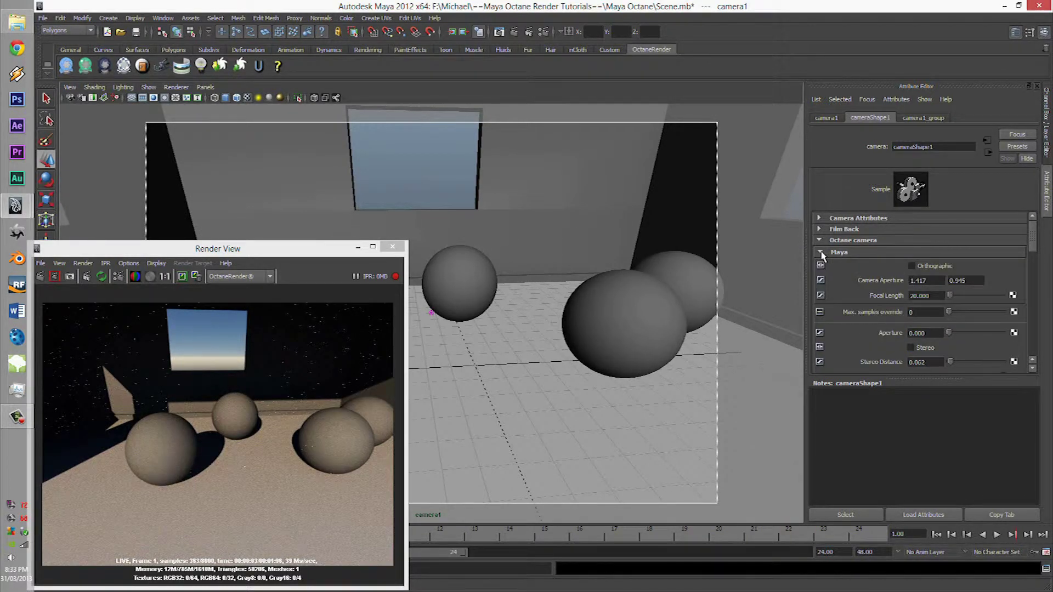
left_click(822, 252)
left_click(821, 252)
left_click(821, 242)
left_click(820, 242)
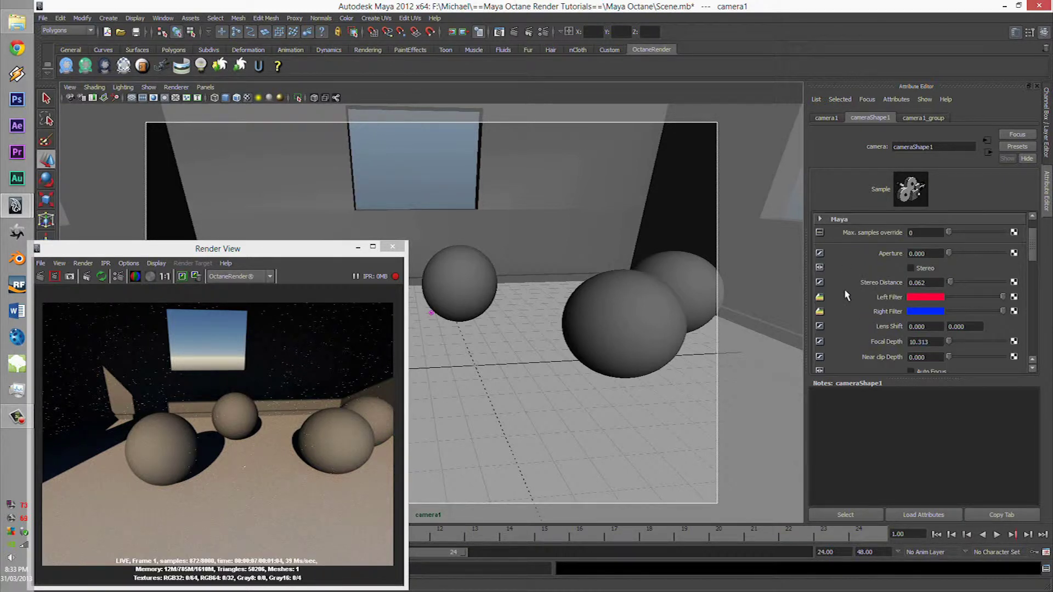
left_click(821, 252)
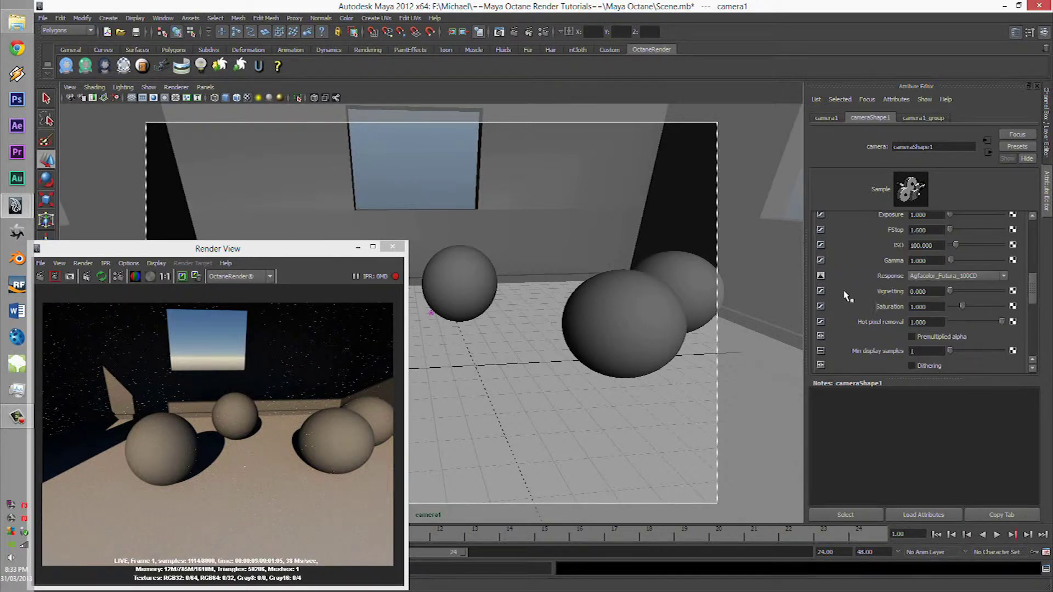
Bring up the Octane imager settings of cameraShape1 and enlarge the attribute area over the notes.
scroll(839, 302, "down", 8)
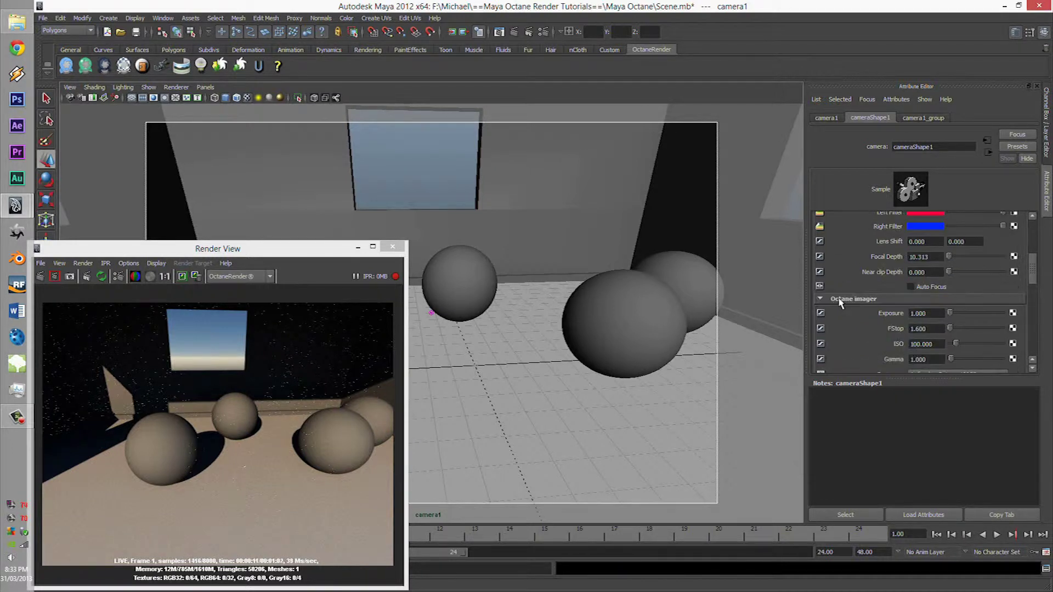
scroll(841, 302, "down", 2)
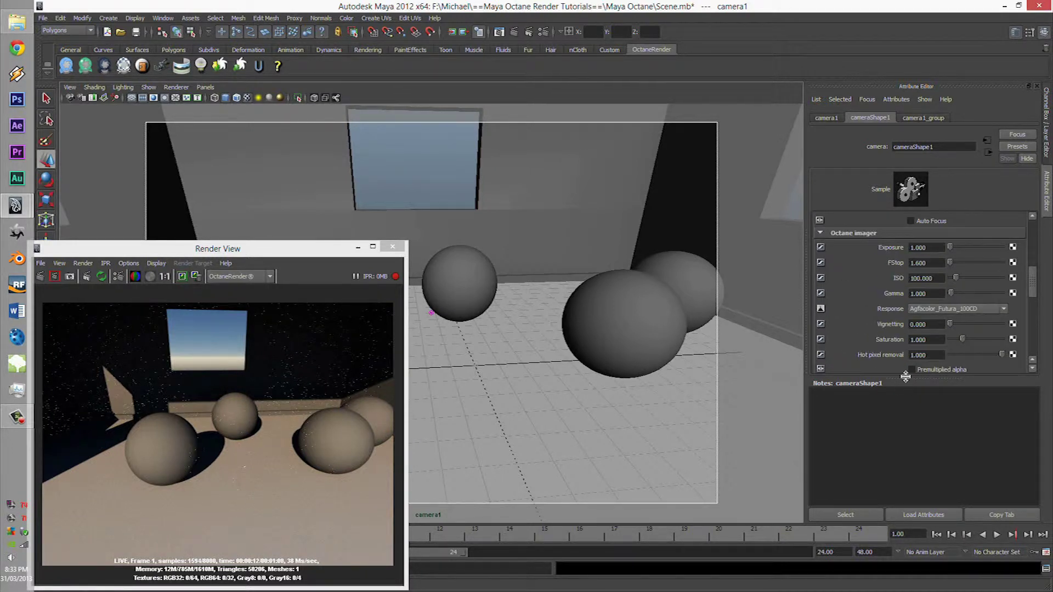
left_click_drag(900, 422, 908, 483)
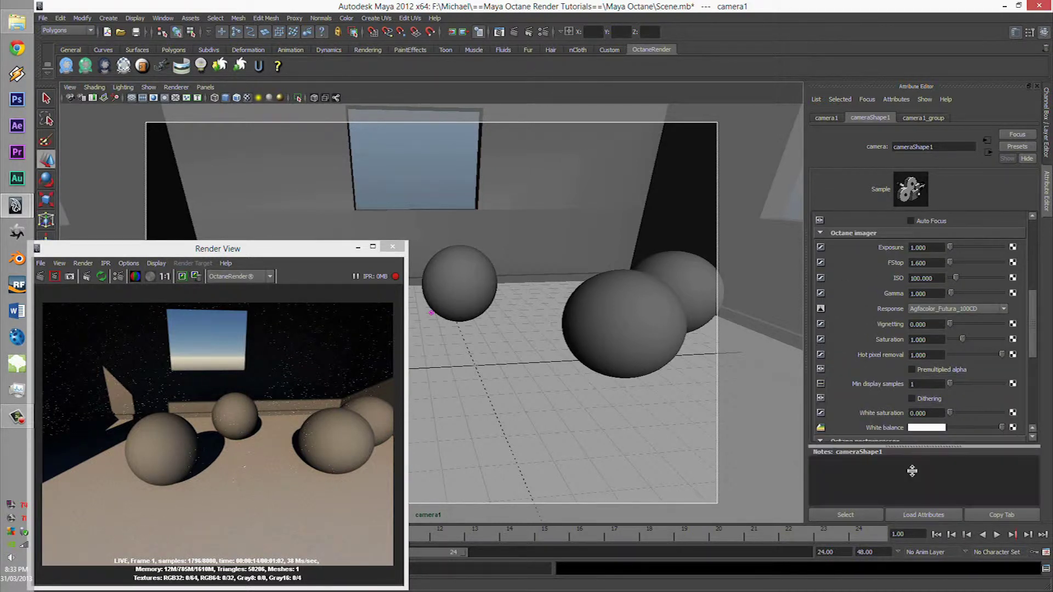
scroll(858, 347, "down", 2)
scroll(858, 348, "up", 2)
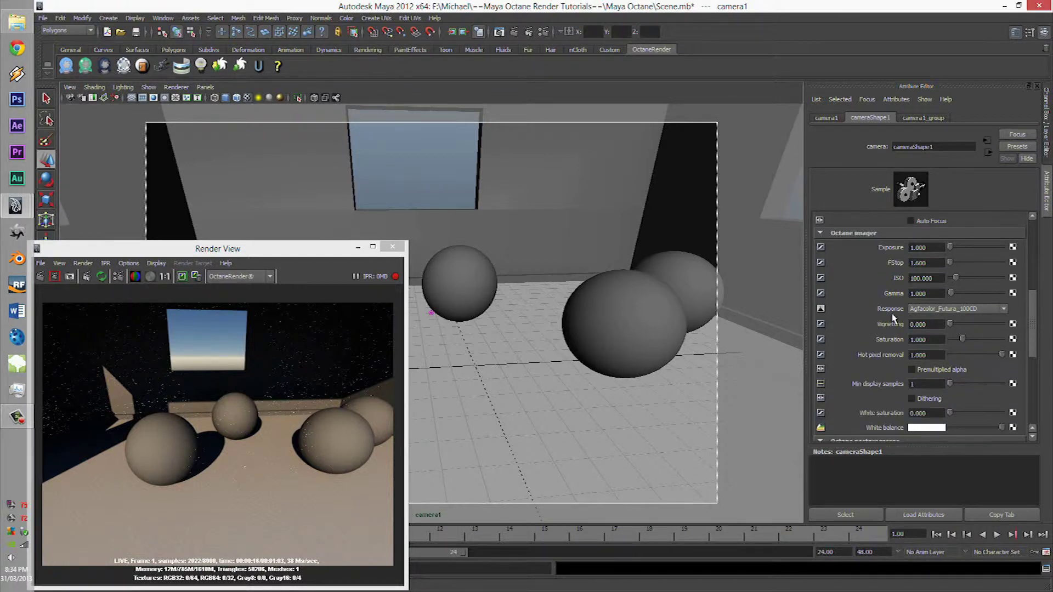
Try several Octane imager exposure values in the live render, including 1, 0.5 and 0.1.
left_click_drag(951, 247, 888, 250)
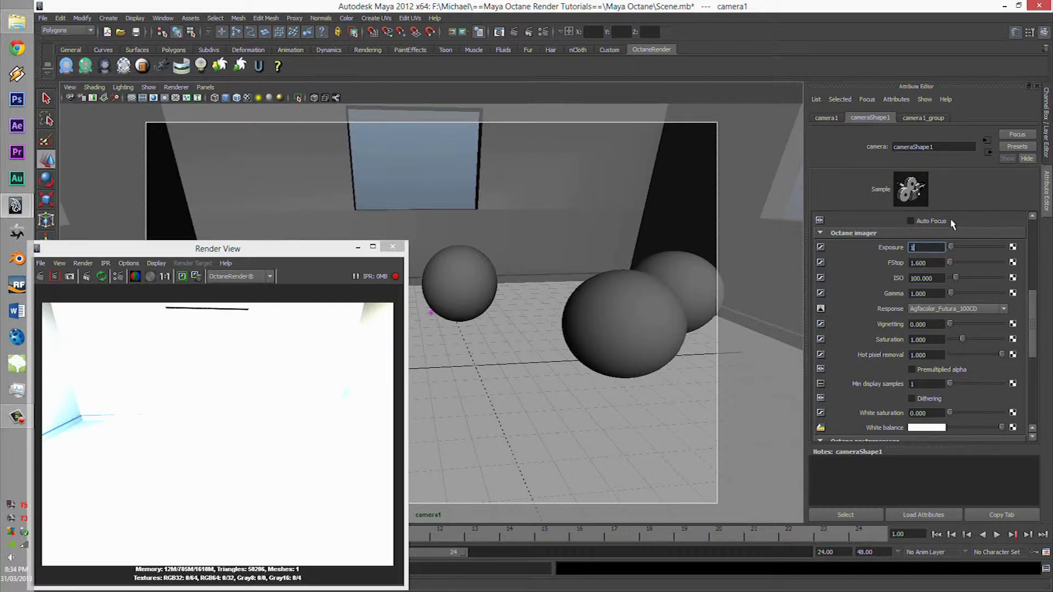
key("Return")
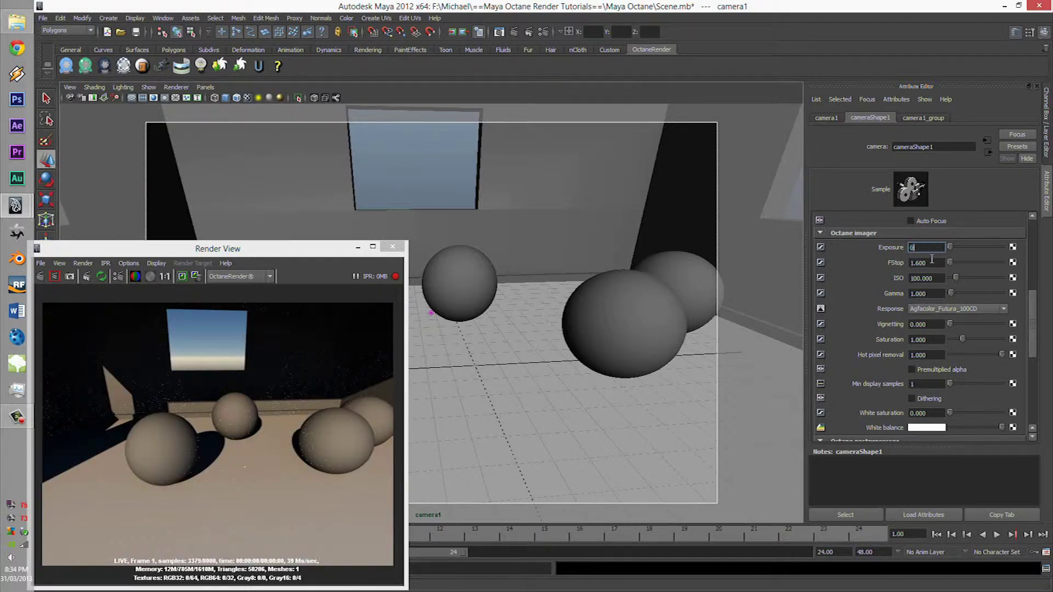
type("0.5")
key("Return")
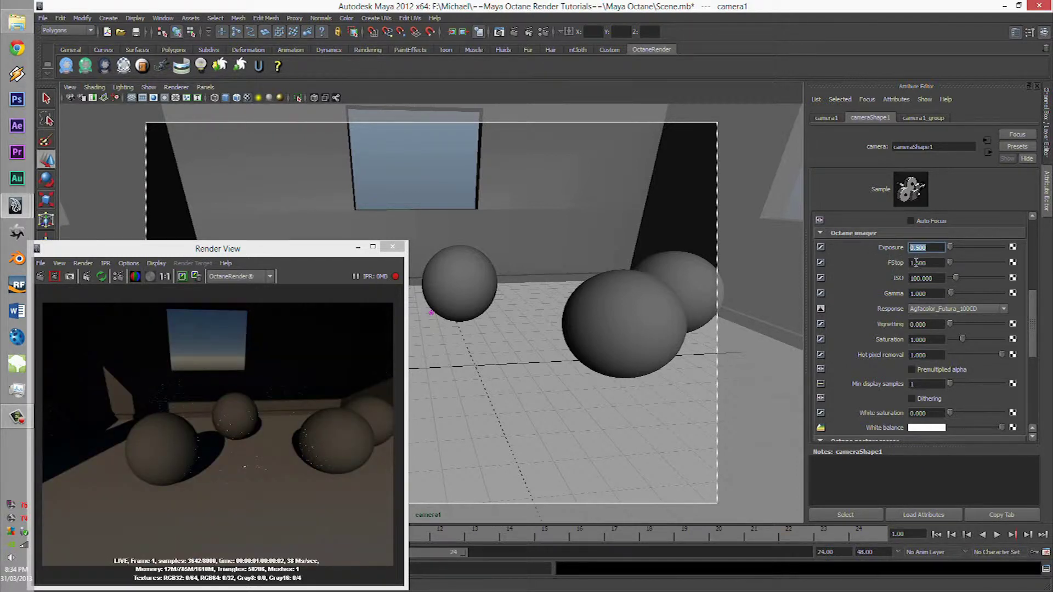
type("0.1")
key("Tab")
Set the Octane imager exposure to 0.9.
left_click_drag(928, 246, 895, 248)
type("0.9")
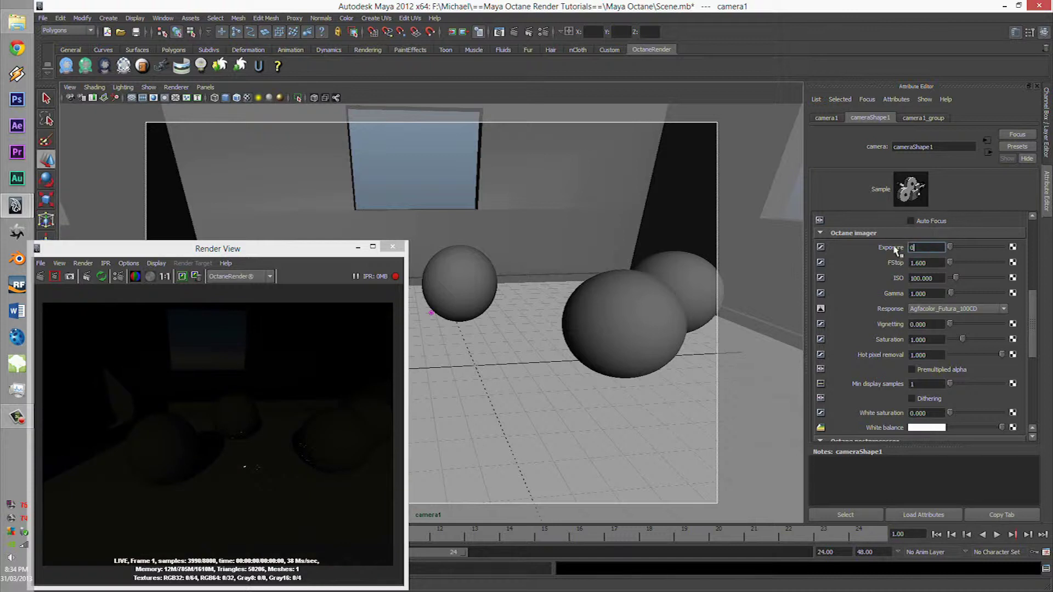
left_click(934, 263)
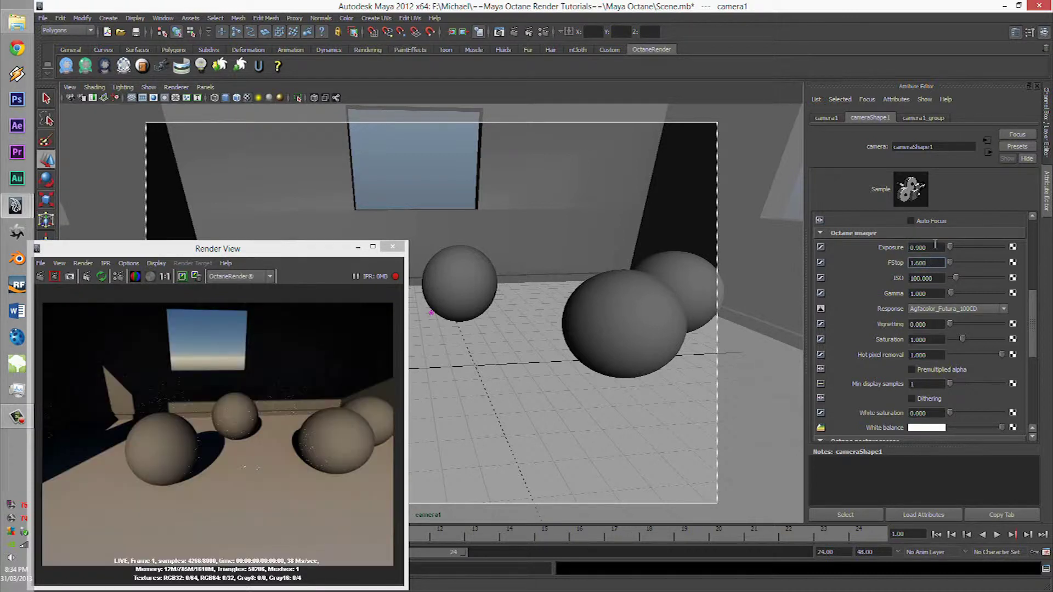
Try FStop values of 1 and 0.8 in the Octane imager settings.
left_click_drag(936, 262, 877, 255)
type("1")
left_click(927, 278)
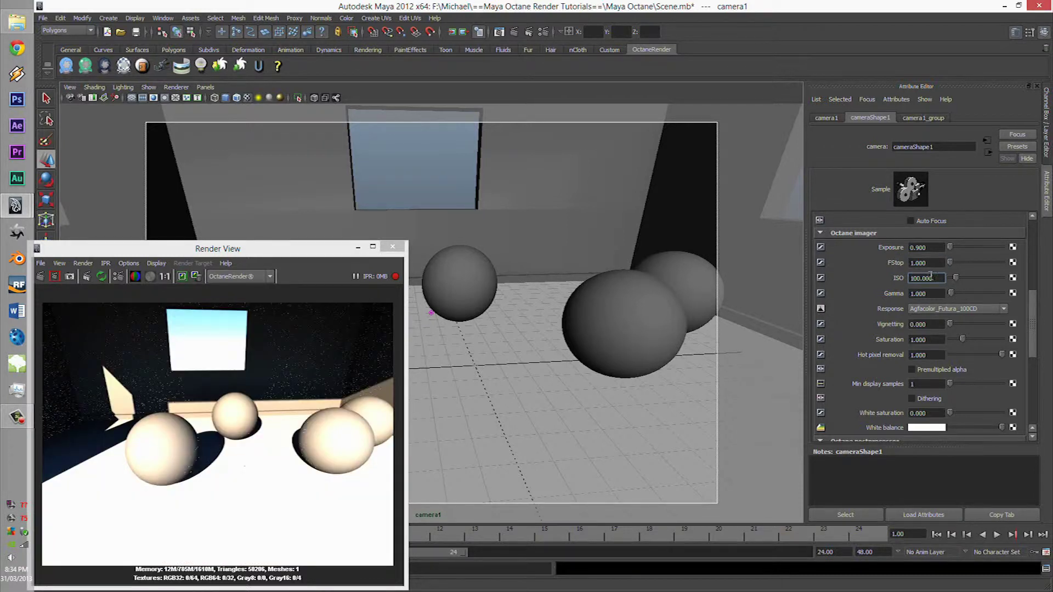
left_click_drag(935, 263, 906, 267)
left_click(936, 278)
left_click_drag(935, 265, 912, 268)
type("0.8")
left_click(935, 278)
Try FStop values of 2, 5 and 1 to compare the render's brightness.
left_click_drag(934, 266, 895, 262)
type("2")
left_click(935, 276)
type("5")
left_click(936, 278)
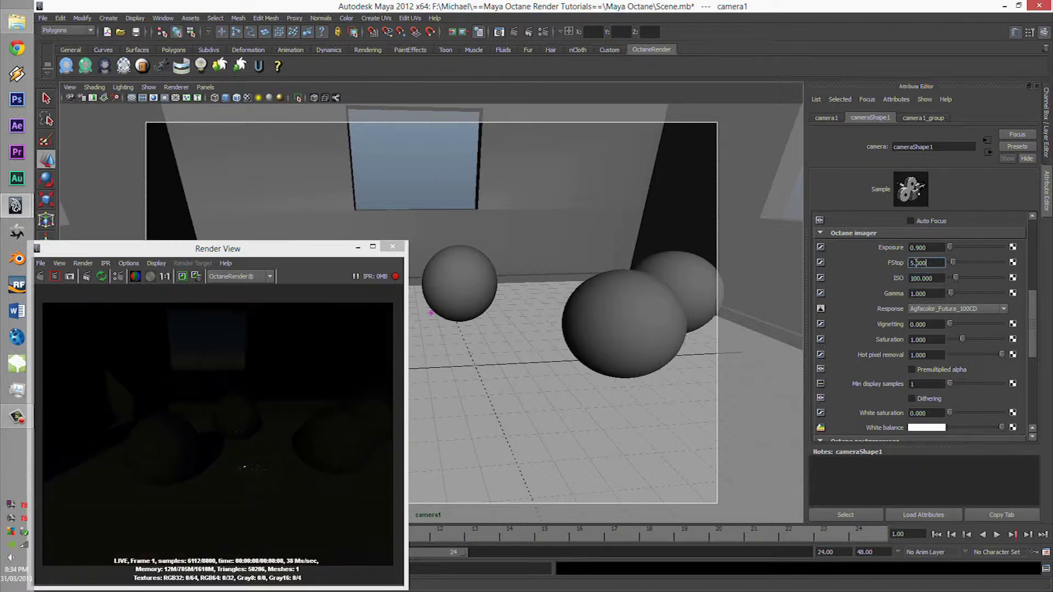
double_click(933, 263)
type("1")
left_click(936, 278)
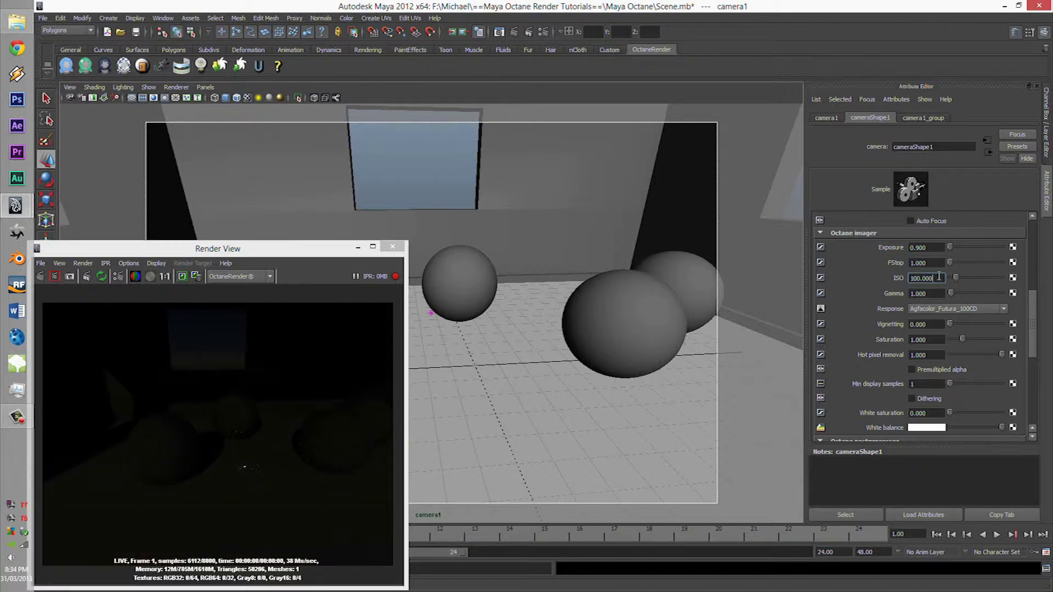
Set the Octane imager FStop to 1.2 after testing a value of 2.
type("2")
left_click_drag(938, 263, 894, 268)
left_click(933, 278)
type("1.")
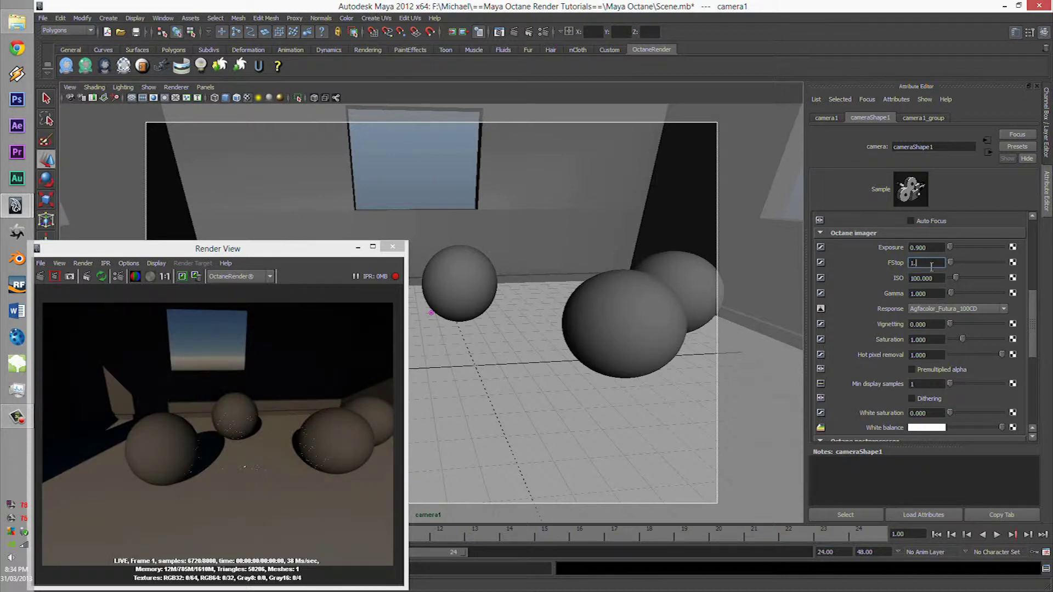
left_click(936, 278)
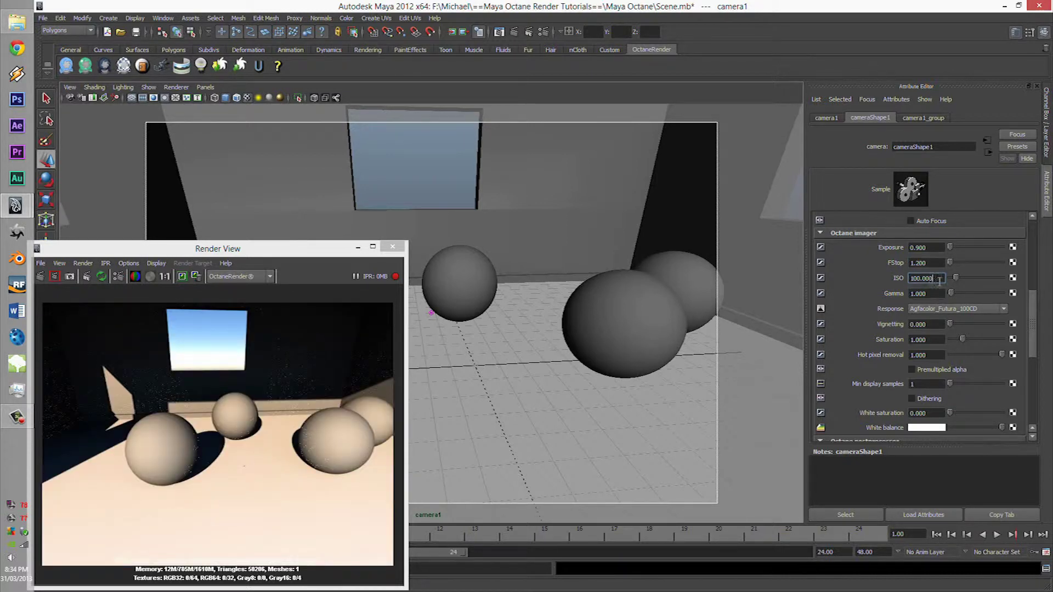
Try ISO values of 500 and 700 in the Octane imager and restore the ISO to 100.
left_click_drag(939, 280, 909, 279)
type("500")
key("Return")
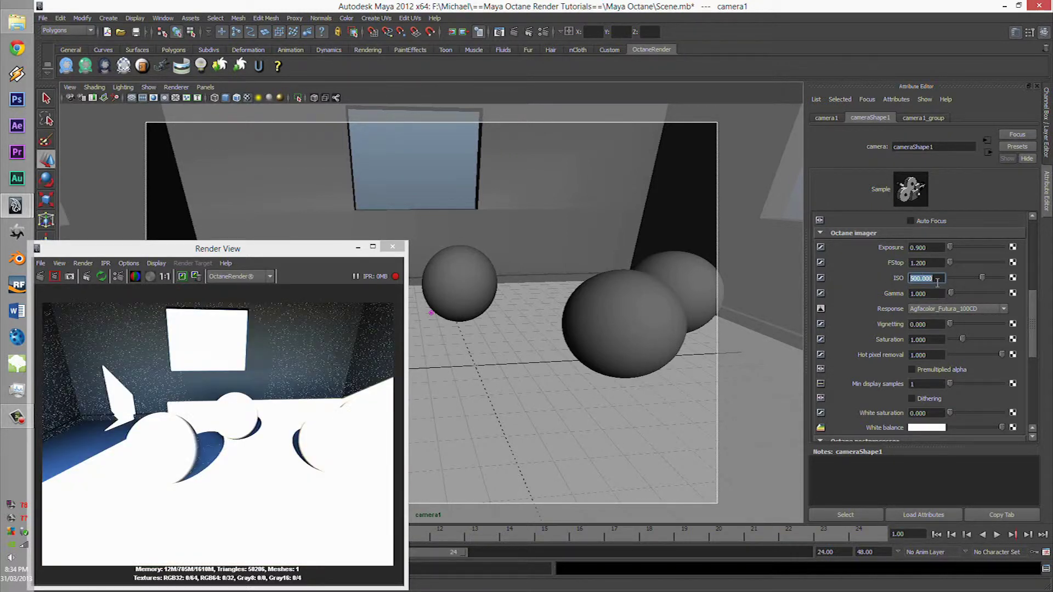
type("700")
key("Return")
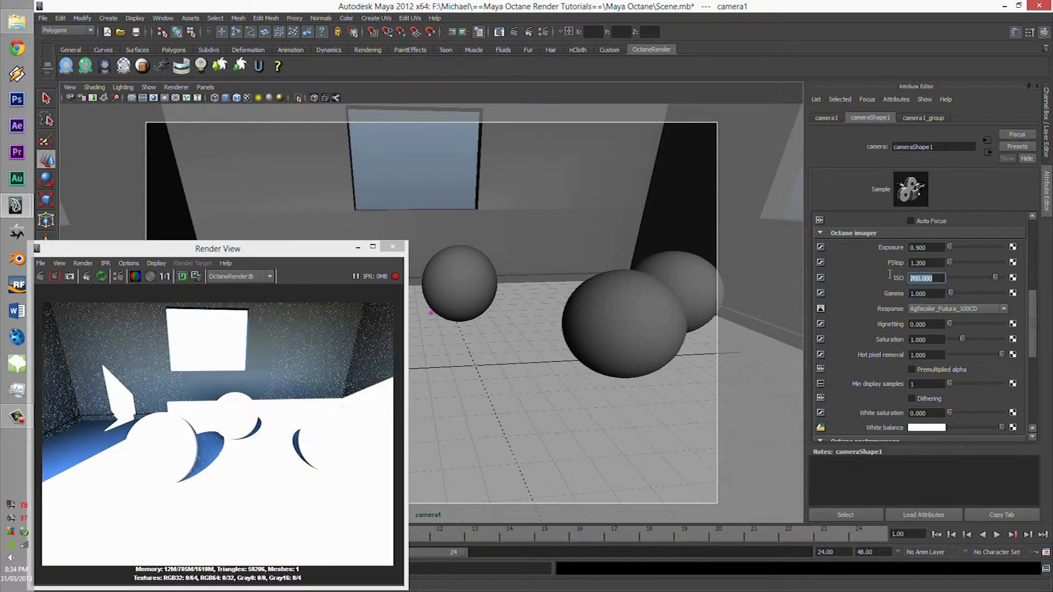
type("1")
left_click(931, 291)
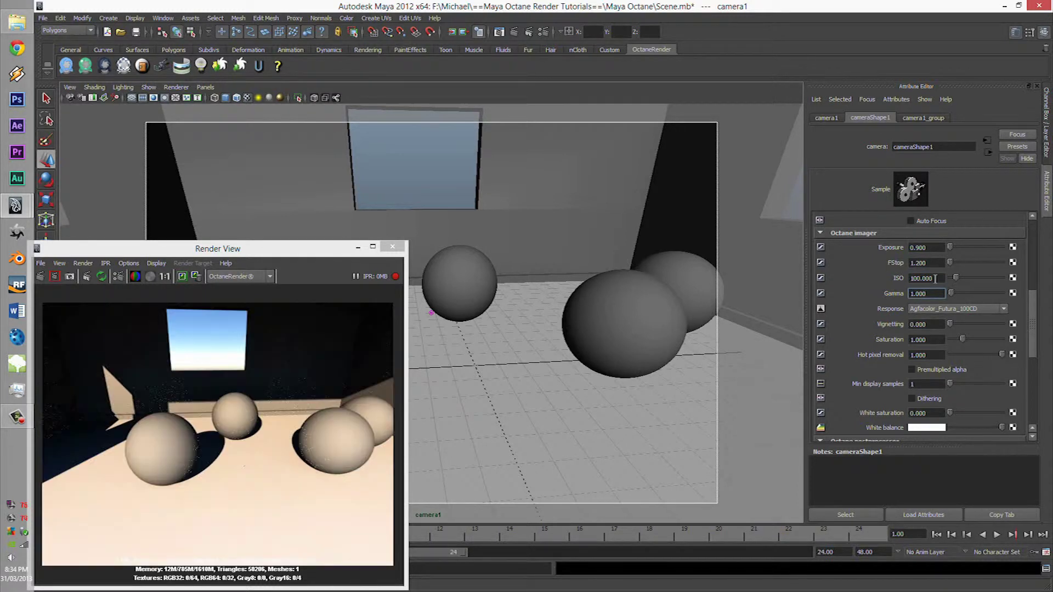
Try a gamma of 0.5 in the Octane imager and restore the gamma to 1.
double_click(926, 294)
type("0.5")
key("shift+Tab")
key("Tab")
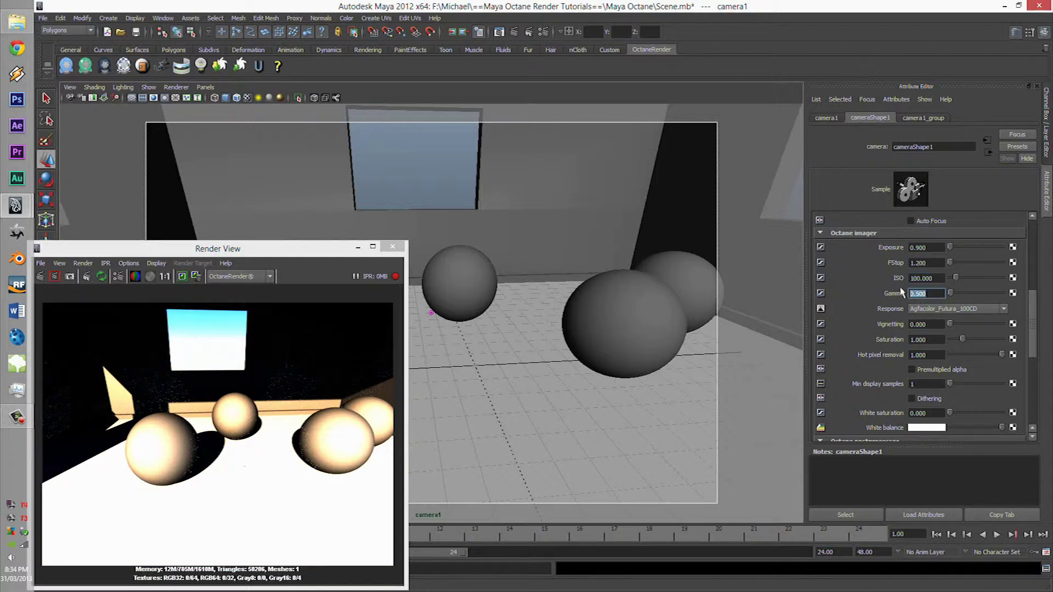
type("1")
key("shift+Tab")
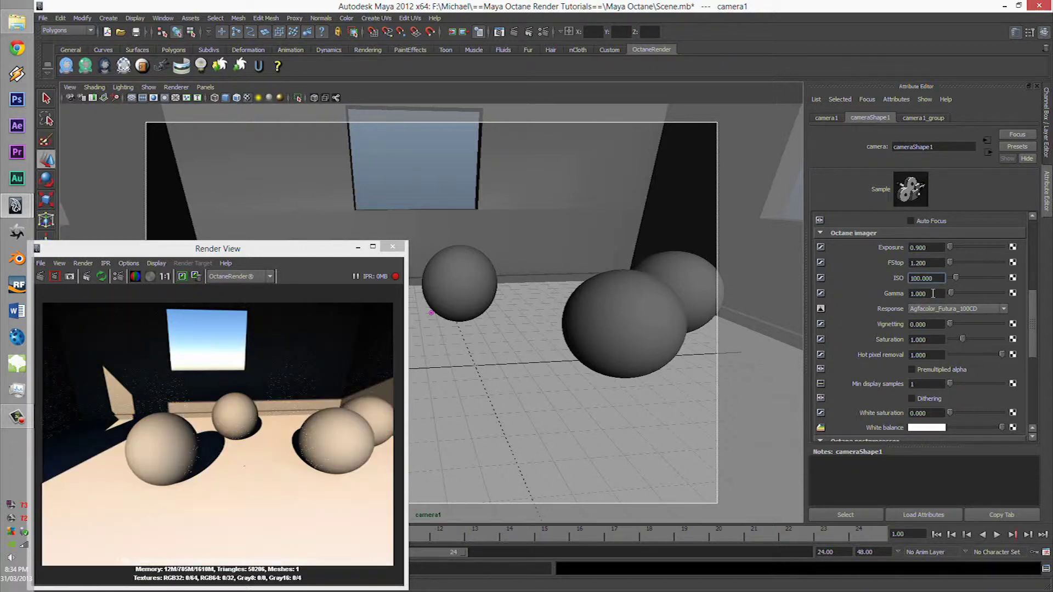
Try the camera responses Agfacolor_Futura_200CD and Agfacolor_Futura_II_100CD in the Octane imager.
left_click(932, 294)
left_click(936, 310)
left_click(936, 310)
left_click(937, 310)
left_click(936, 310)
left_click(937, 310)
left_click(940, 316)
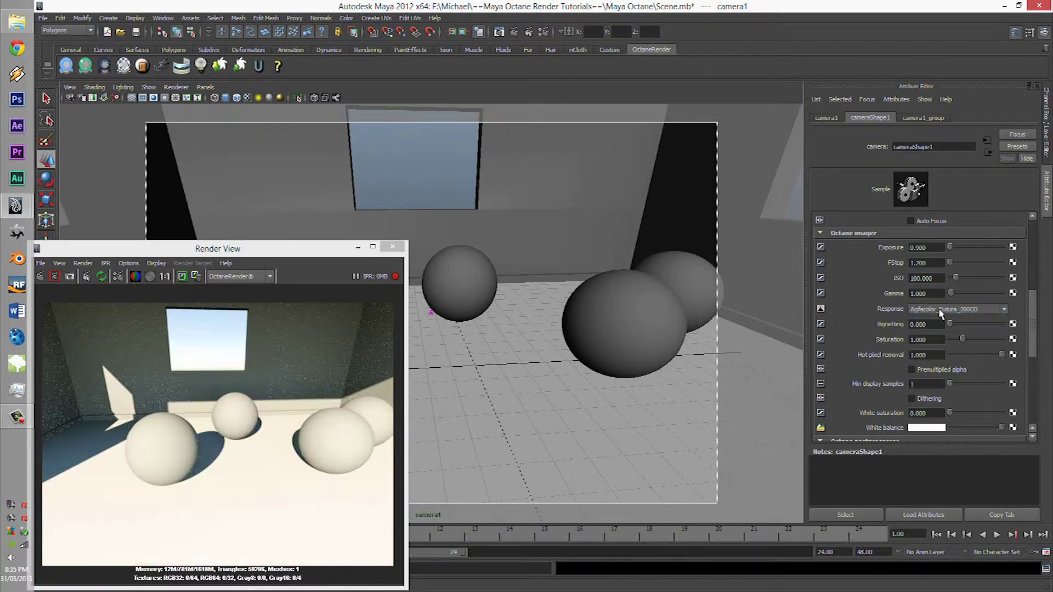
left_click(940, 312)
left_click(943, 340)
Try the Agfacolor_Vista_200CD camera response in the live render.
left_click(945, 313)
scroll(953, 364, "down", 2)
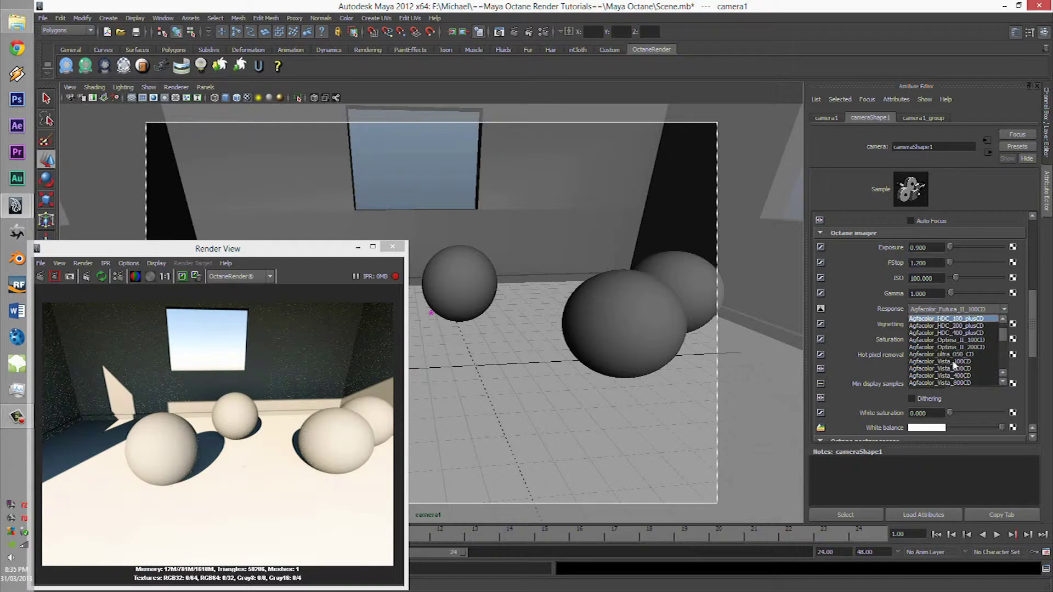
left_click(954, 363)
left_click(955, 310)
left_click(952, 324)
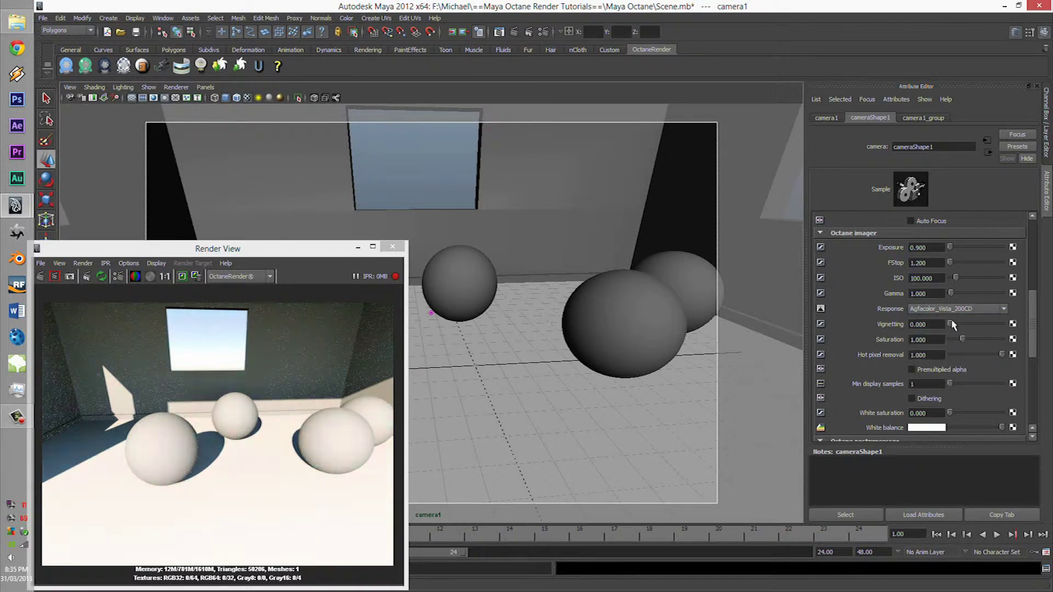
Try the camera responses Agfachrome_CT_precisa_100CD and Agfachrome_RSX2_200CD.
left_click(954, 309)
scroll(955, 351, "down", 2)
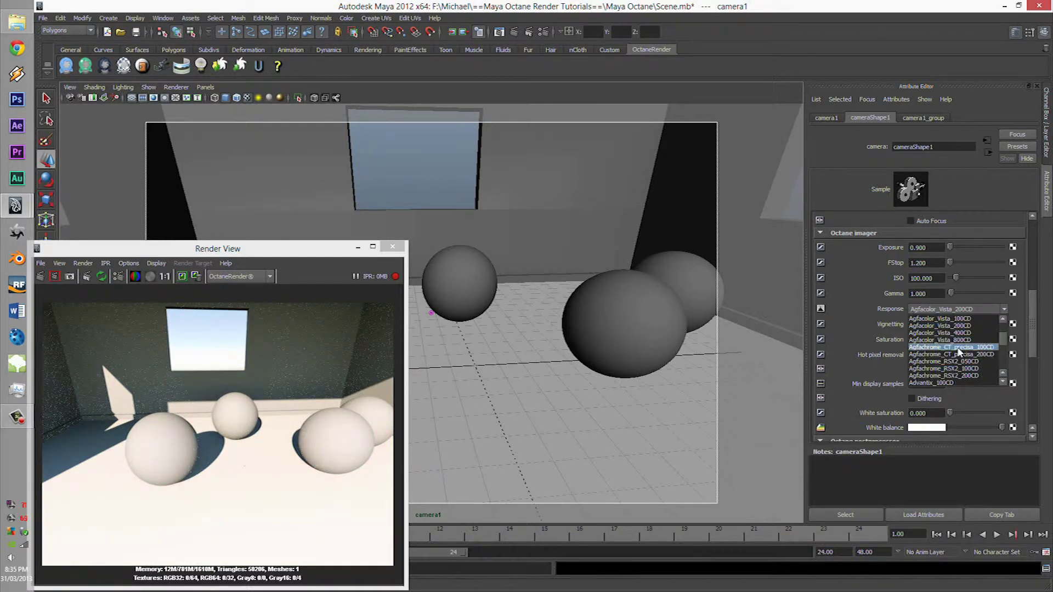
left_click(957, 347)
left_click(944, 309)
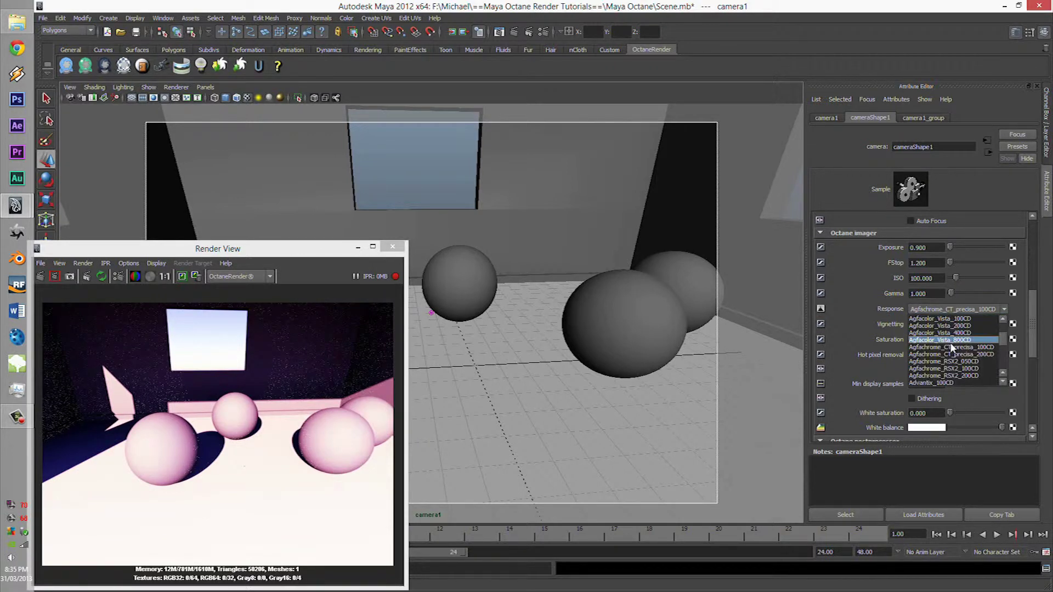
left_click(947, 360)
Try the camera responses Gold_100CD and Ektachrome_400XCD in the Octane imager.
left_click(944, 310)
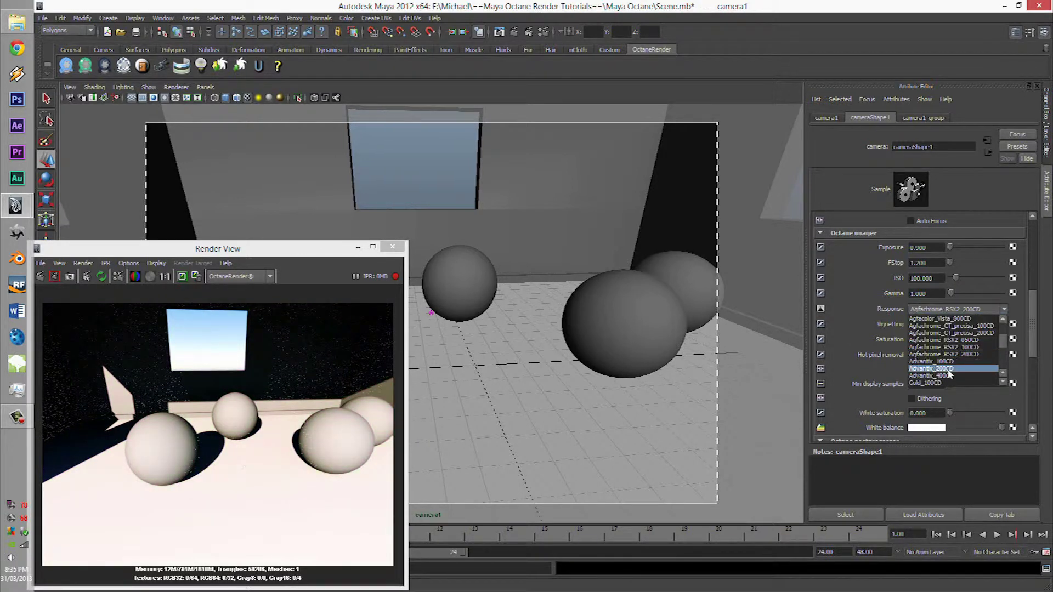
left_click(948, 319)
left_click(942, 308)
scroll(944, 357, "down", 3)
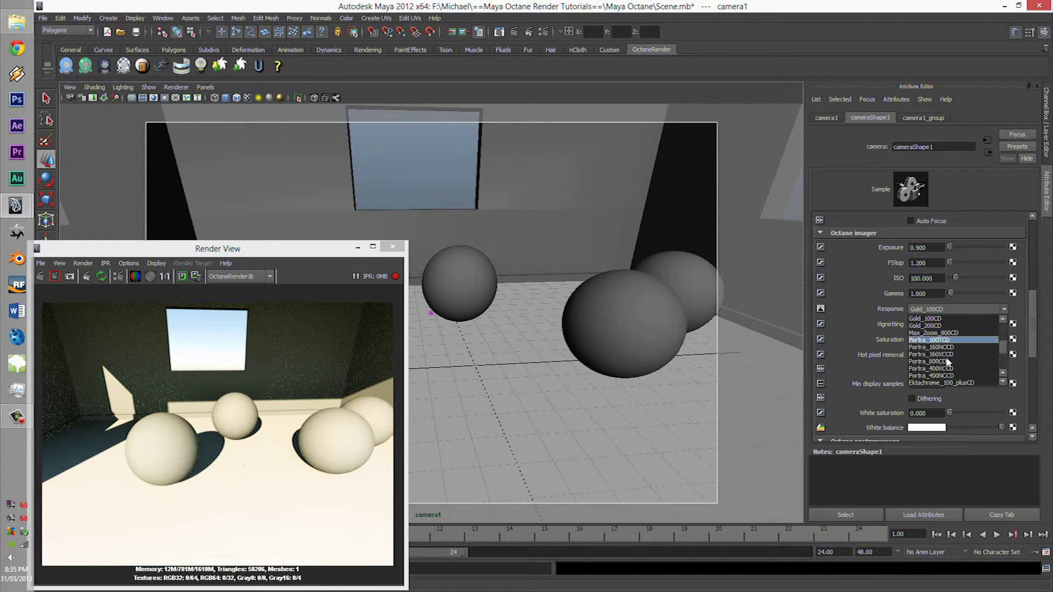
left_click(944, 354)
Try the camera responses dscS315_2, Linear and dscS315_4 in the live render.
left_click(931, 309)
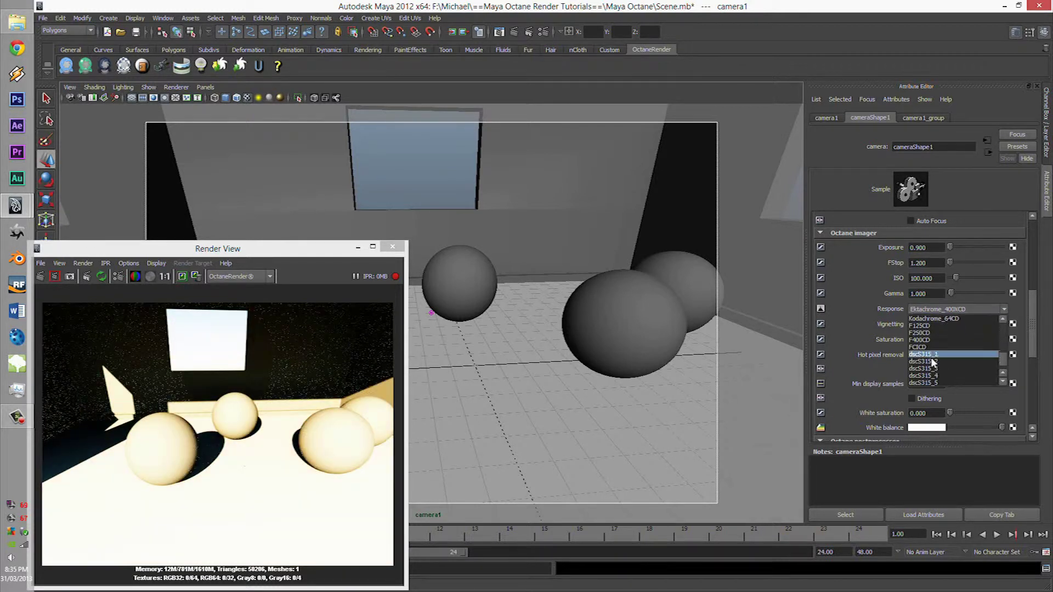
left_click(927, 355)
left_click(938, 310)
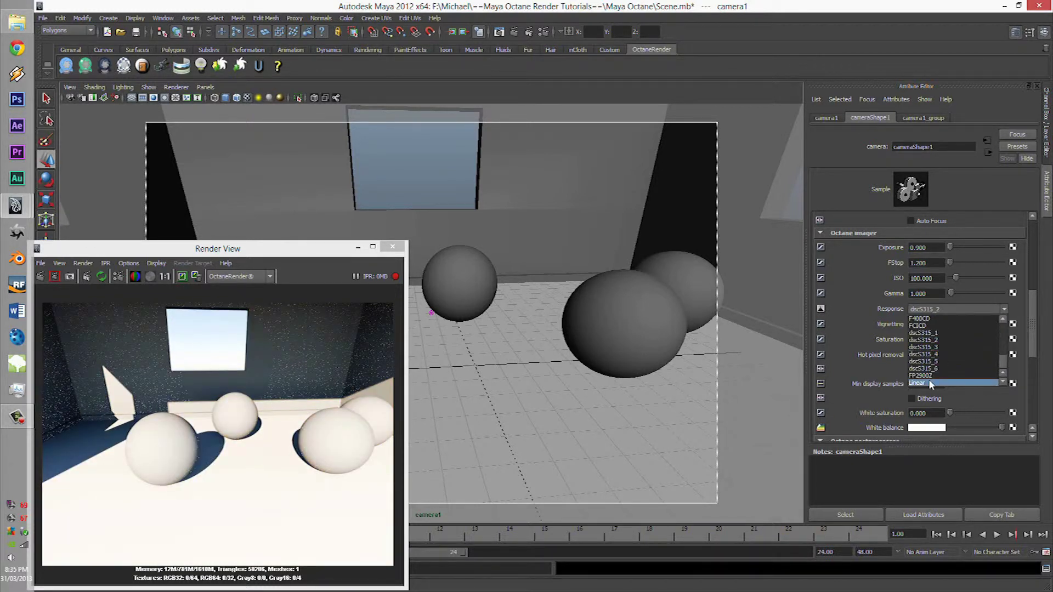
left_click(929, 379)
left_click(942, 310)
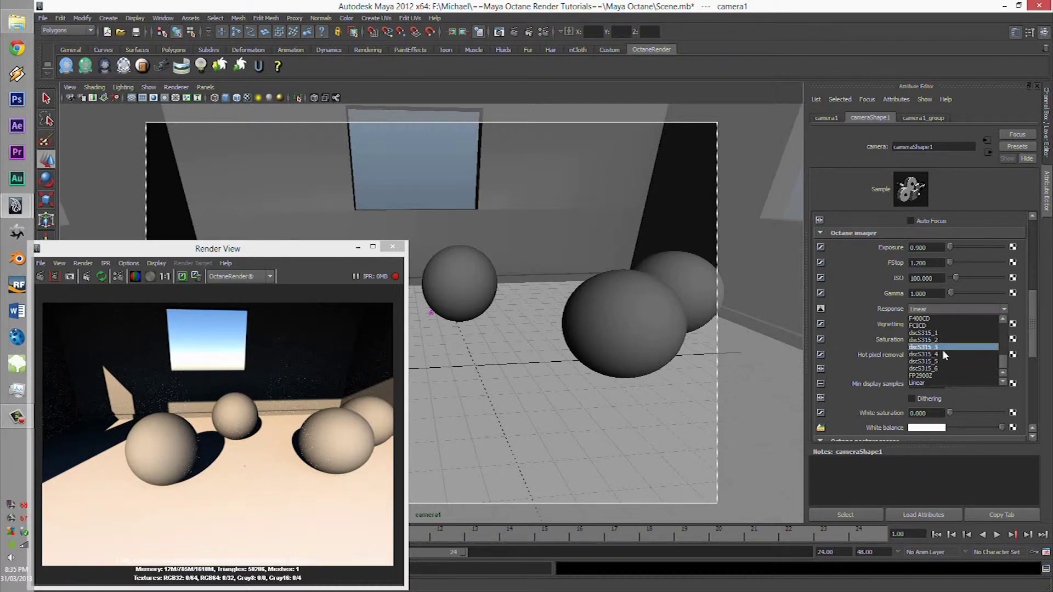
left_click(942, 350)
Set the imager's camera response back to Agfacolor_Futura_100CD.
left_click(938, 311)
scroll(938, 366, "up", 8)
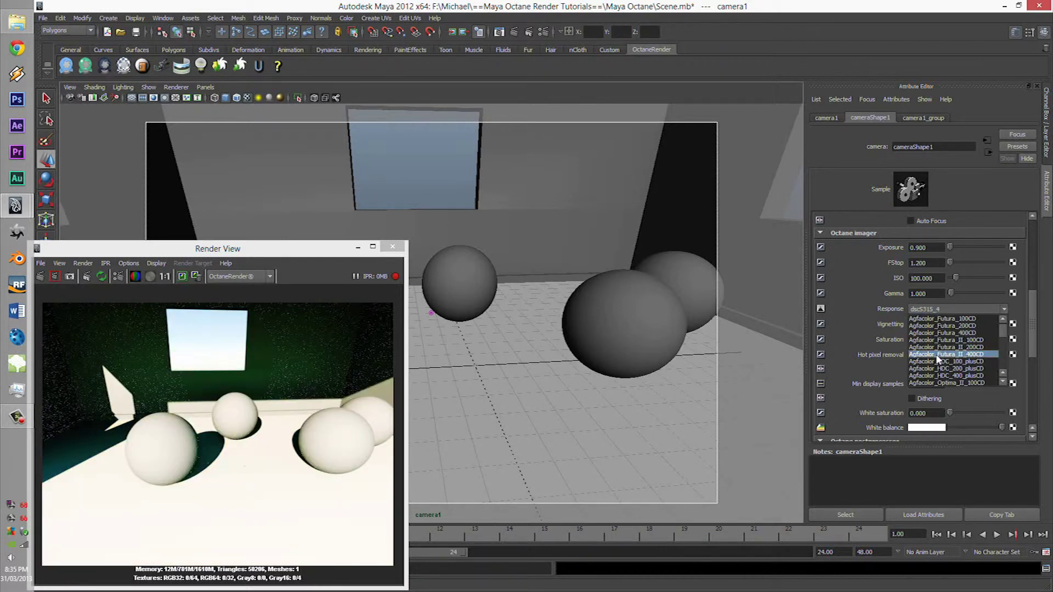
left_click(944, 319)
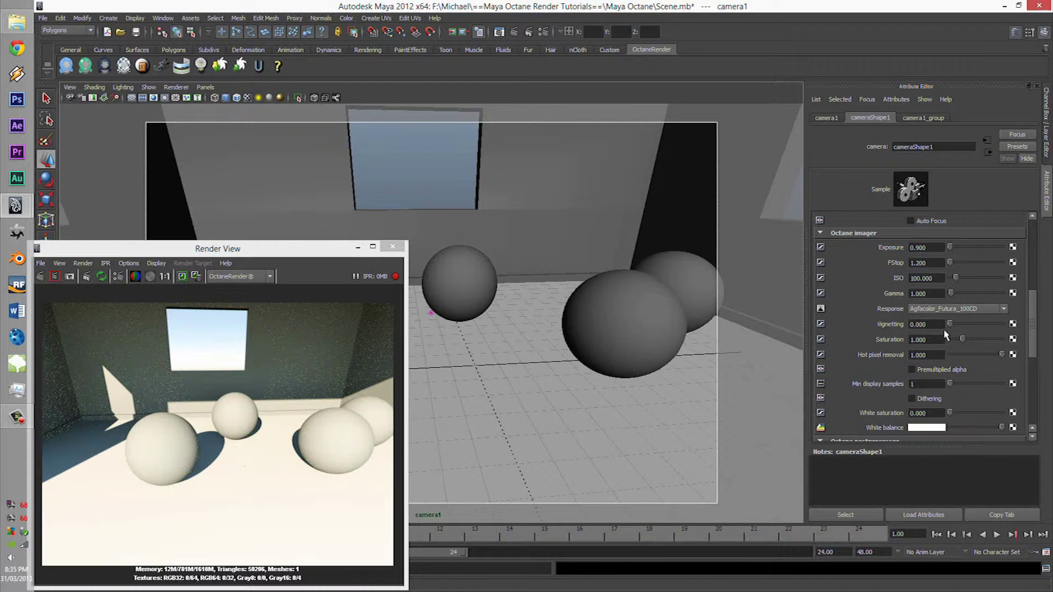
Adjust the Octane imager to a vignetting of 1, a saturation of 2.484 and a hot pixel removal of 0.284.
left_click_drag(949, 323, 1003, 325)
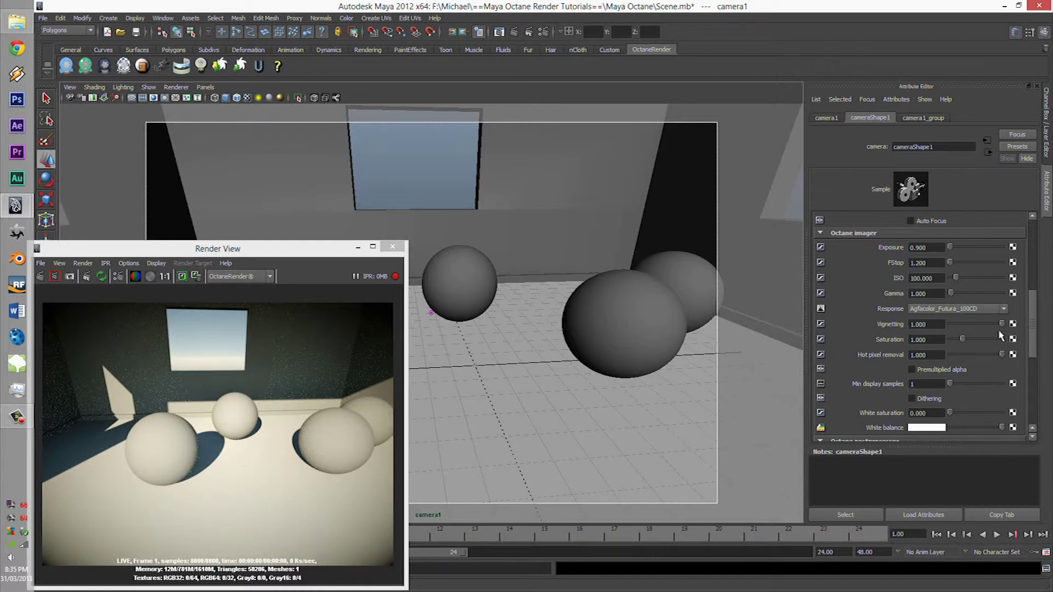
left_click_drag(999, 326, 969, 354)
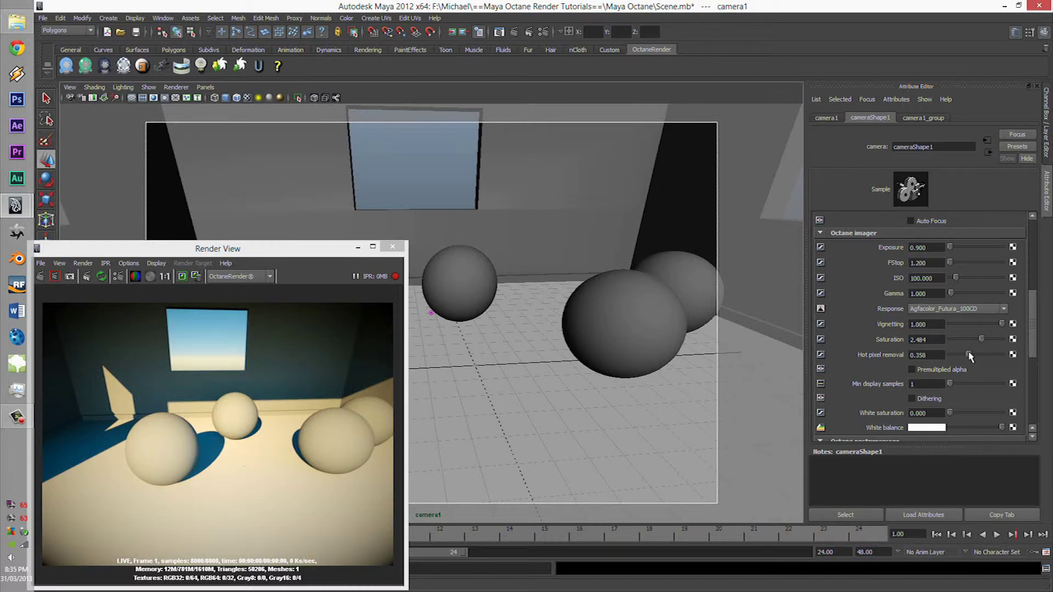
left_click_drag(969, 356, 964, 355)
Try a higher min display samples value in the Octane imager and restore it to 1.
left_click(931, 384)
left_click(966, 384)
left_click_drag(968, 385, 942, 385)
Enable dithering in the Octane imager and look at the colour choices for the white balance.
scroll(930, 402, "down", 3)
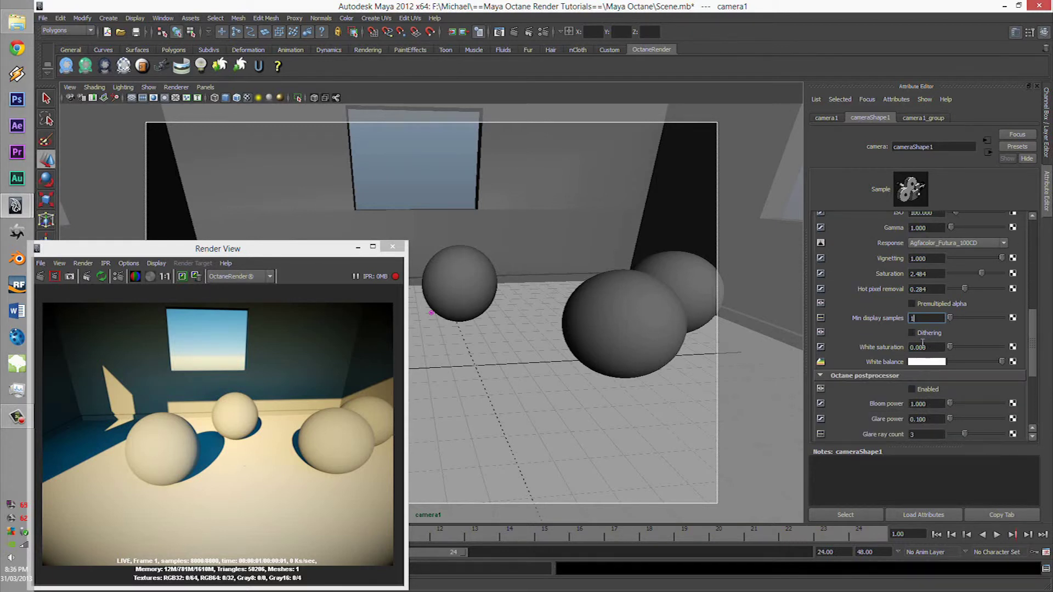
left_click(925, 333)
left_click(932, 362)
mouse_move(1009, 336)
left_mouse_down()
mouse_move(1013, 318)
mouse_move(1008, 346)
mouse_move(1020, 341)
mouse_move(1000, 348)
left_mouse_up()
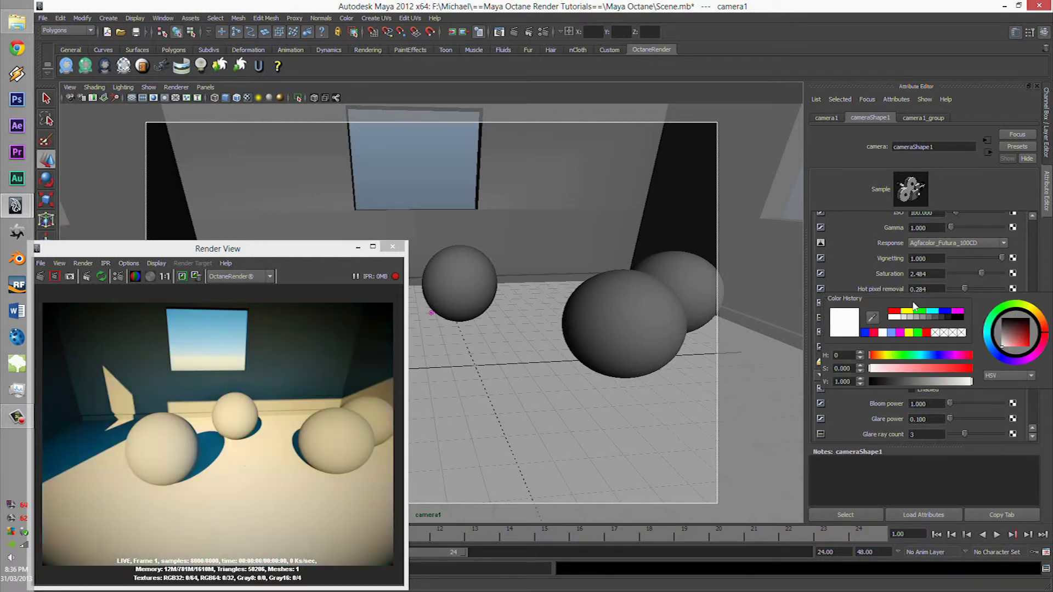
scroll(873, 362, "down", 1)
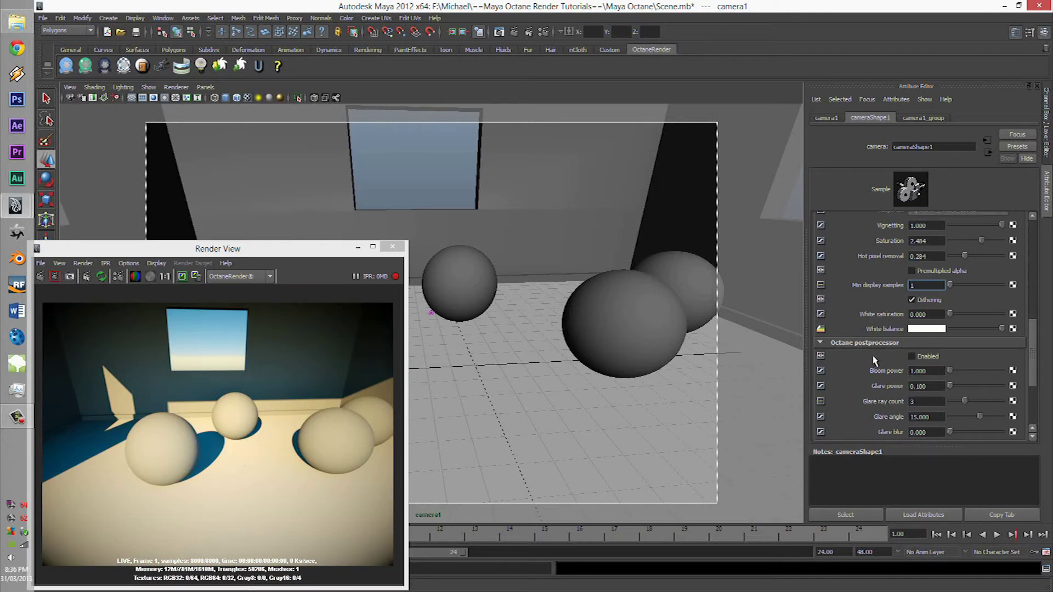
scroll(876, 351, "up", 2)
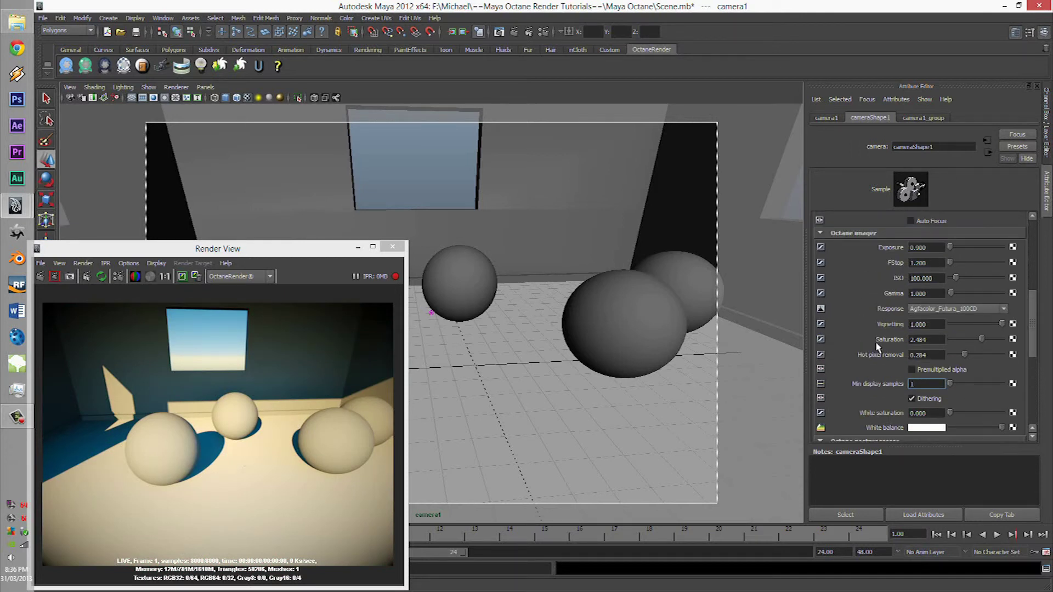
scroll(876, 344, "down", 1)
scroll(876, 329, "up", 3)
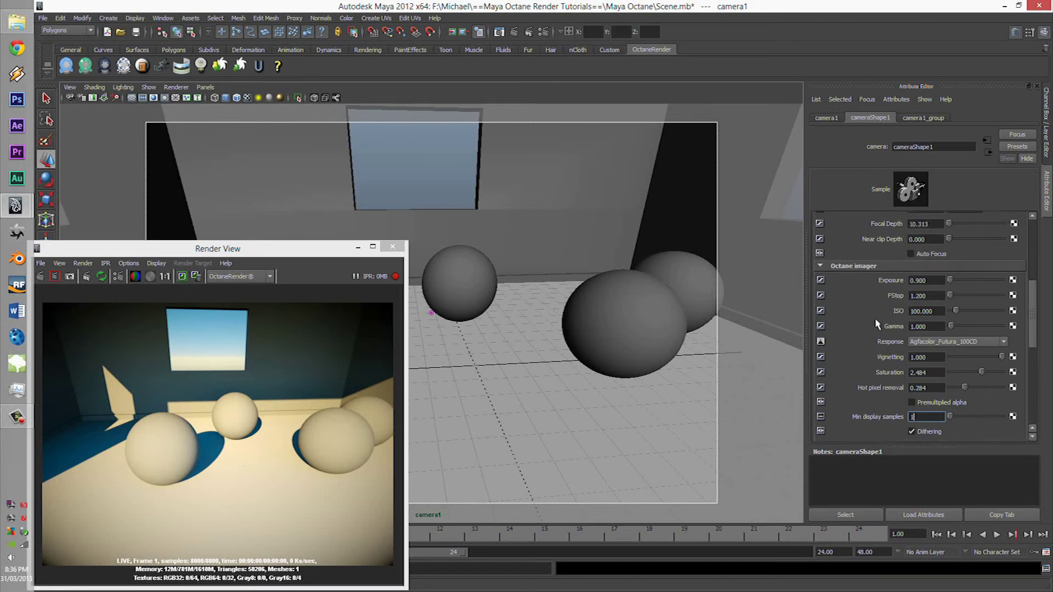
scroll(876, 320, "down", 2)
scroll(877, 323, "down", 2)
Set the imager's camera response to Agfacolor_Futura_II_100CD.
scroll(876, 323, "up", 3)
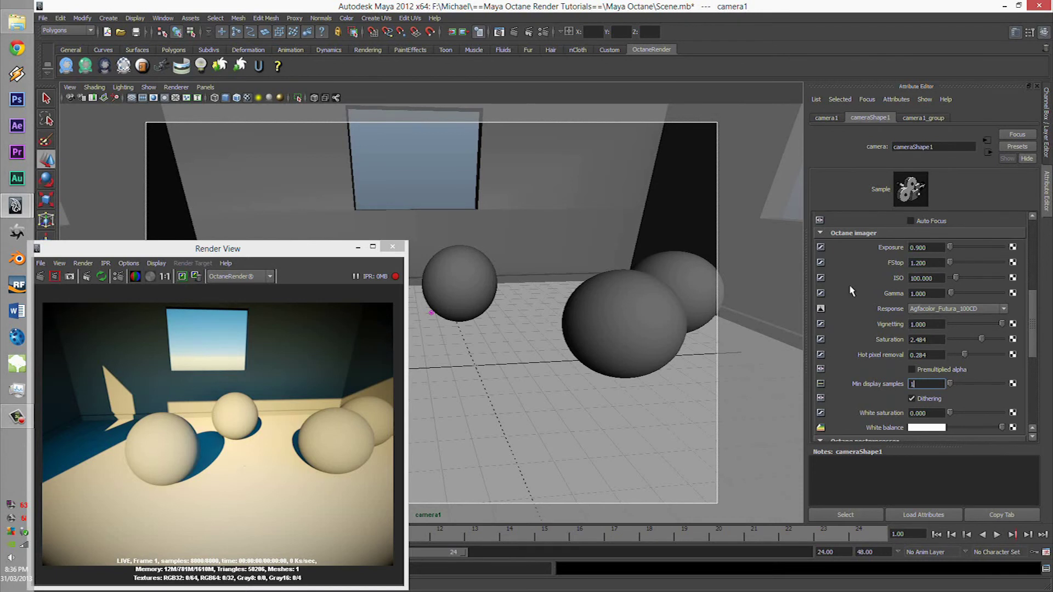
left_click(956, 308)
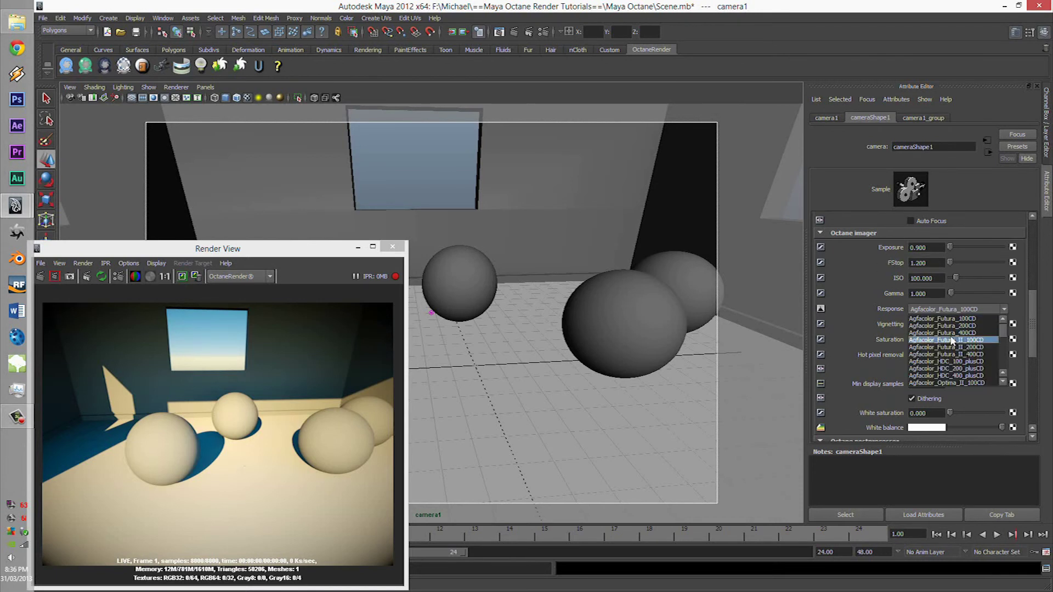
left_click(952, 340)
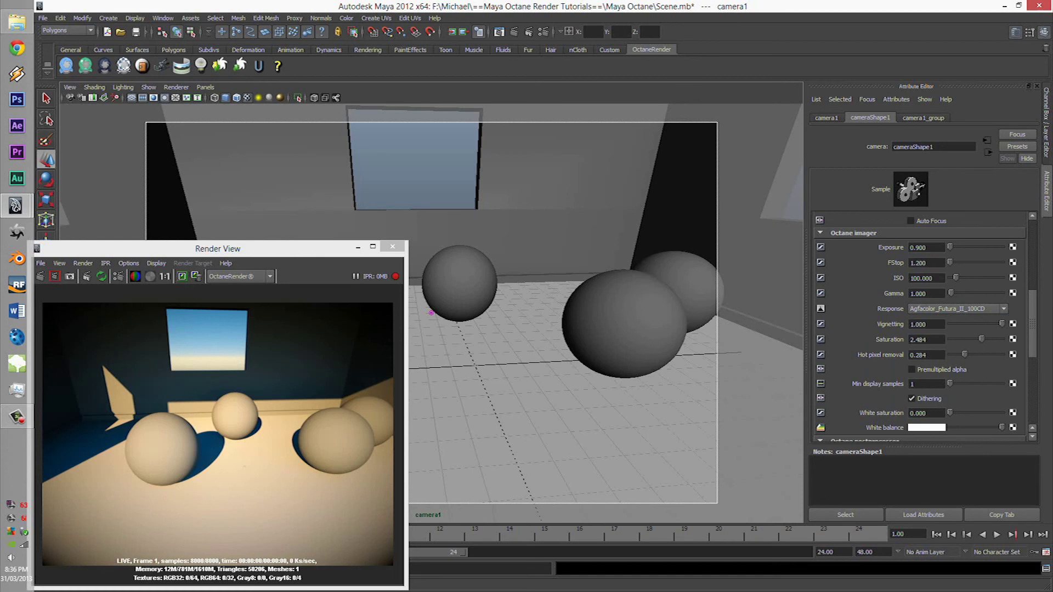